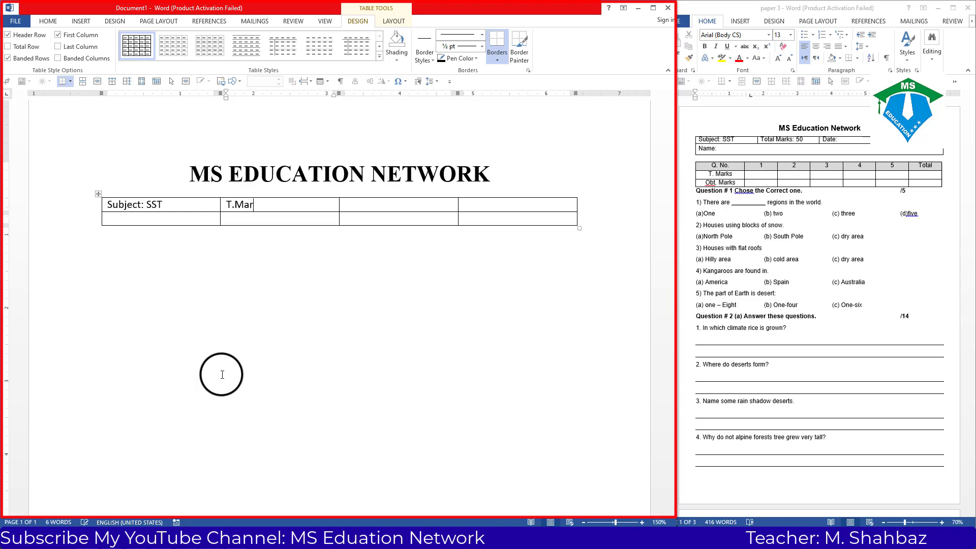
Complete the header table's first row with "T.Marks: 50", "Date: 04-09-2021" and "Class: 3rd" in successive cells.
key(Tab)
text(: 0)
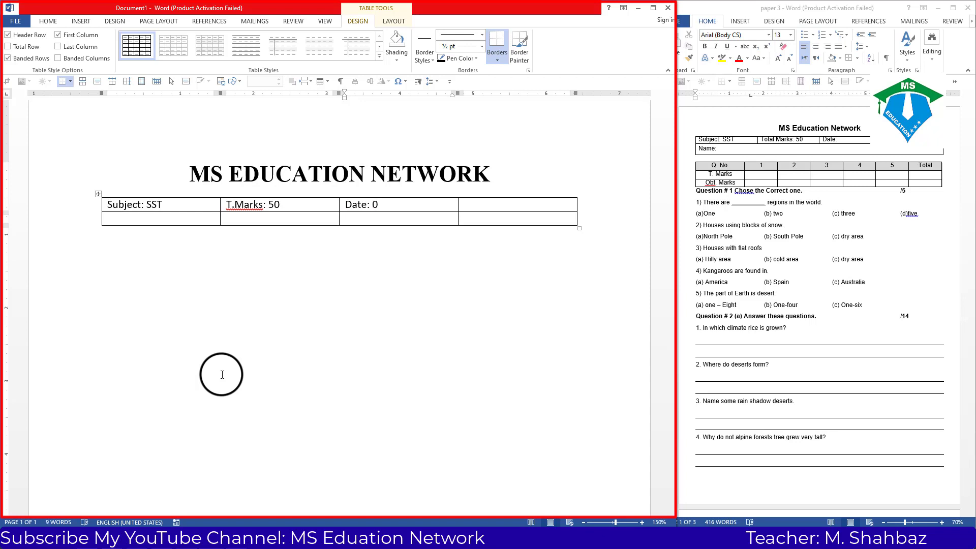
text(4-09-2021)
key(Tab)
text(Class)
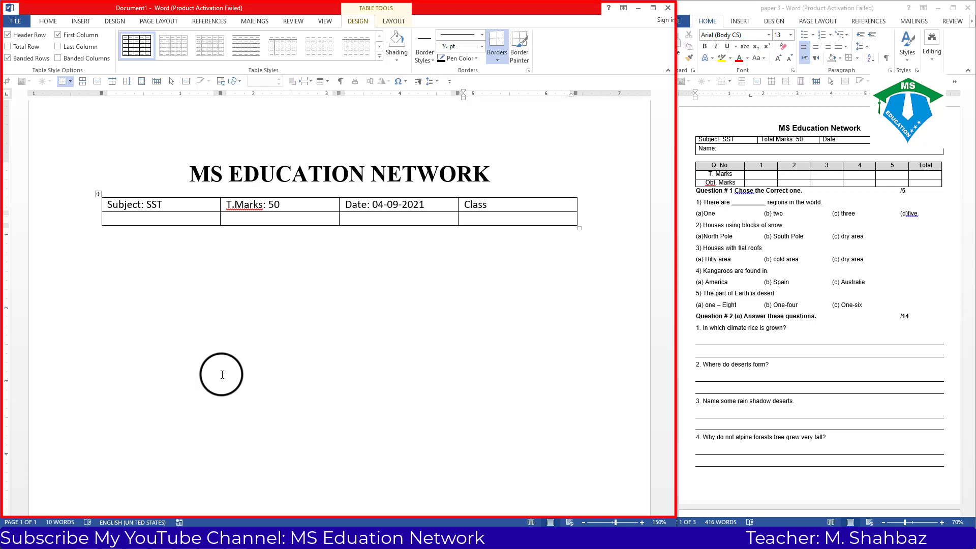
text(: 3rd)
Enter the label "Name:" in the first cell of the header table's second row.
click(162, 225)
text(Na)
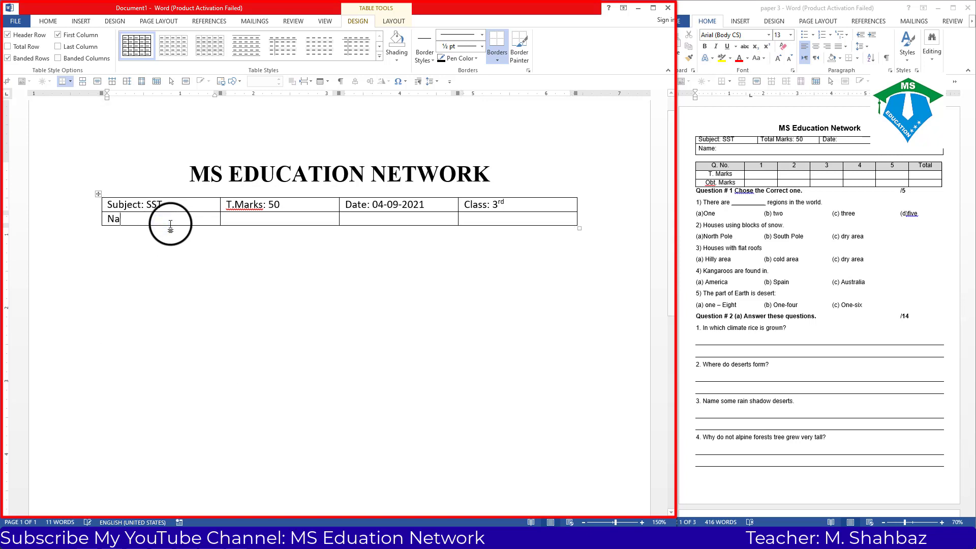
text(me:)
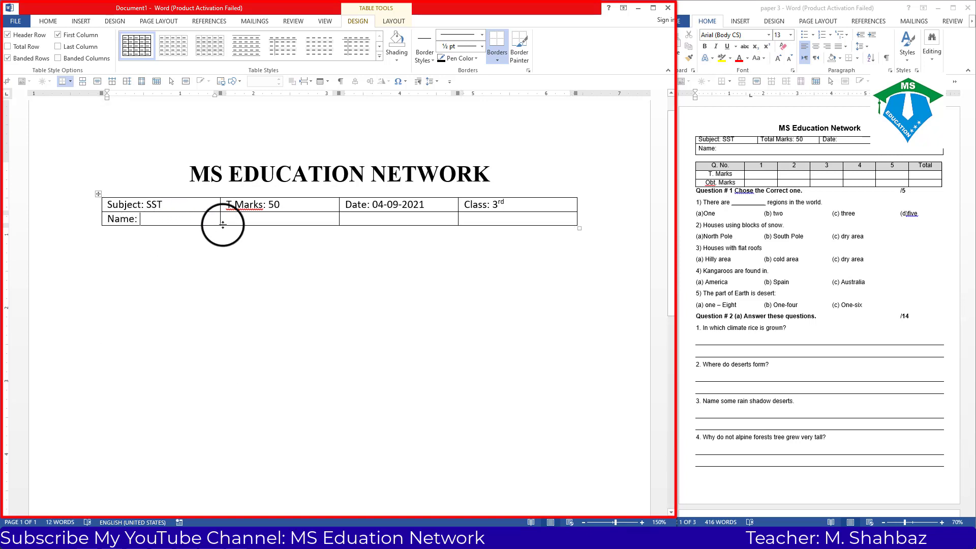
Merge all four cells of the header table's second row into one cell.
click(491, 217)
drag(492, 218, 184, 218)
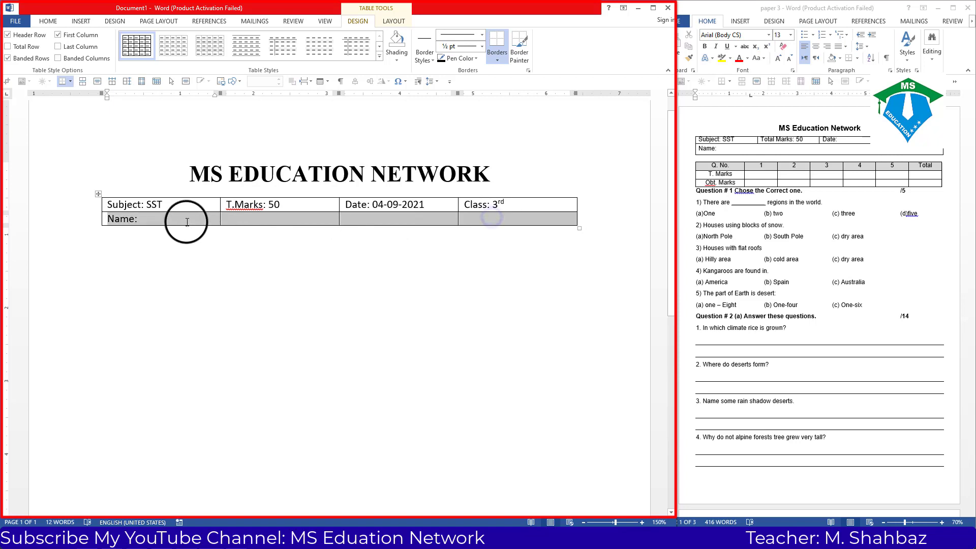
right_click(186, 221)
click(203, 305)
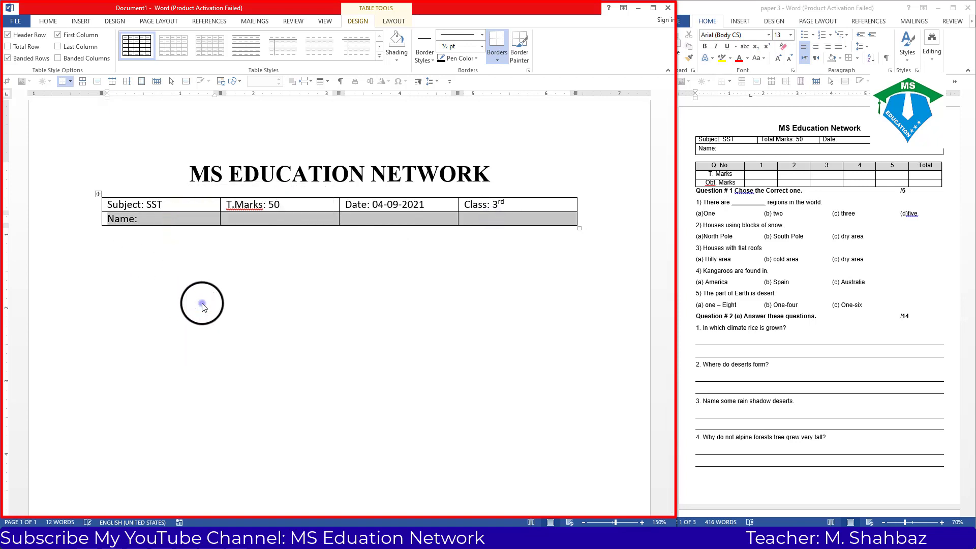
click(218, 220)
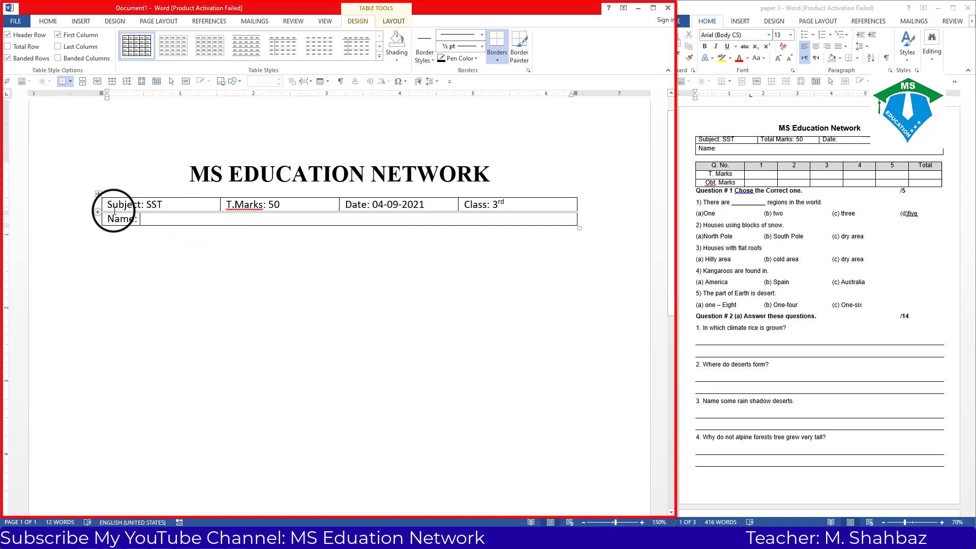
Set the font size of the empty line below the header table to 10.
click(138, 240)
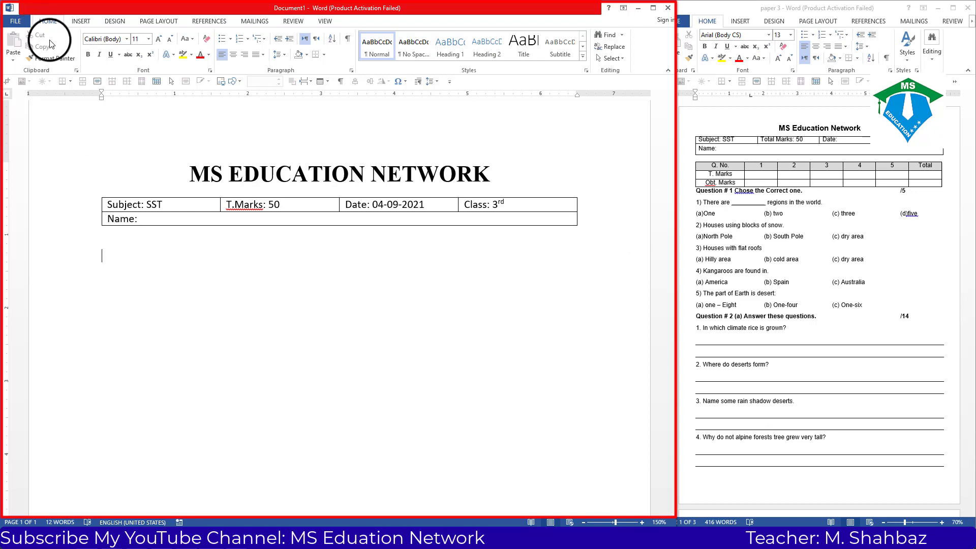
click(169, 42)
click(170, 42)
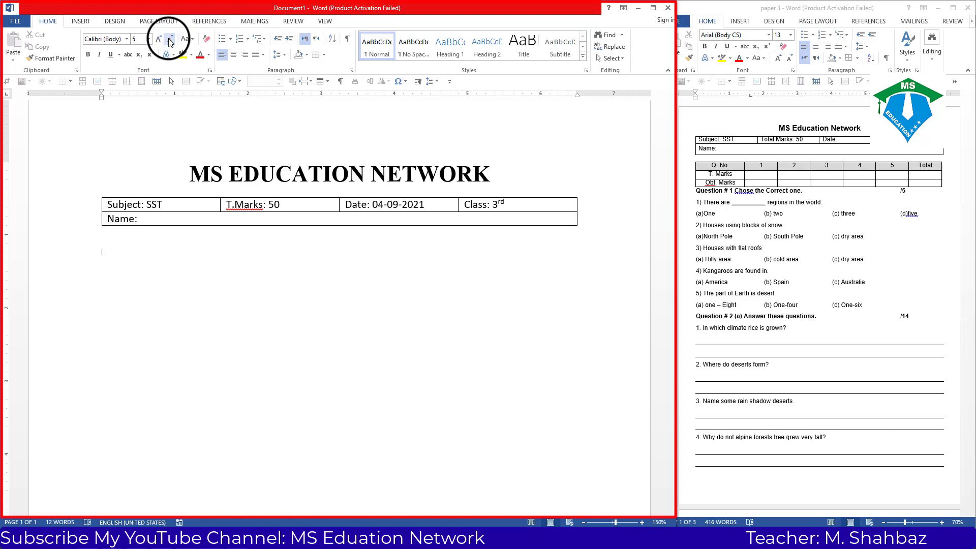
click(107, 270)
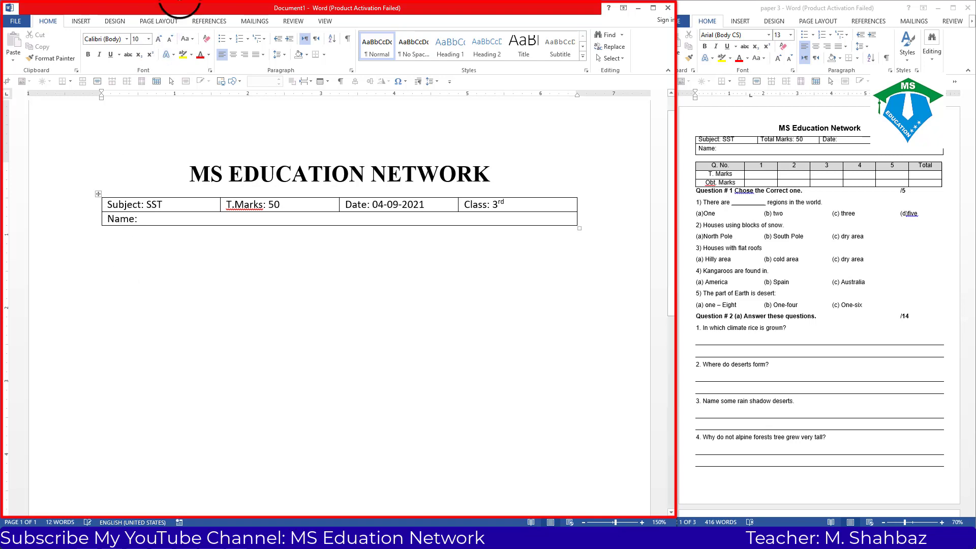
Insert a table with seven columns and two rows below the header table.
click(81, 22)
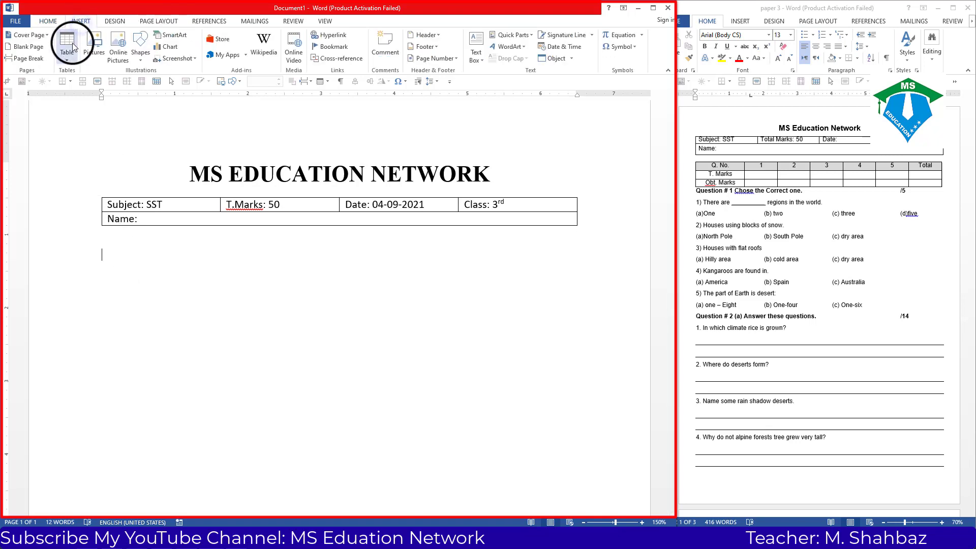
click(72, 43)
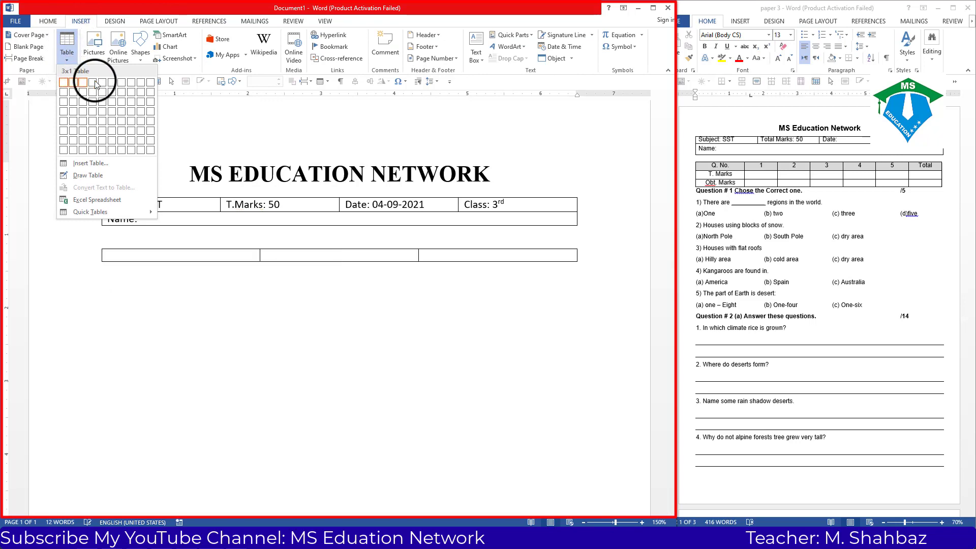
click(121, 95)
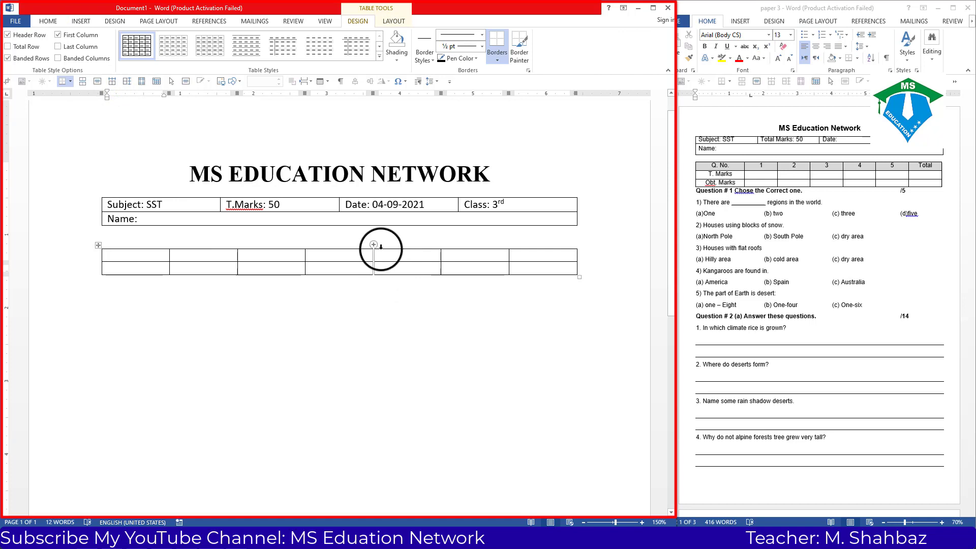
click(211, 257)
click(251, 257)
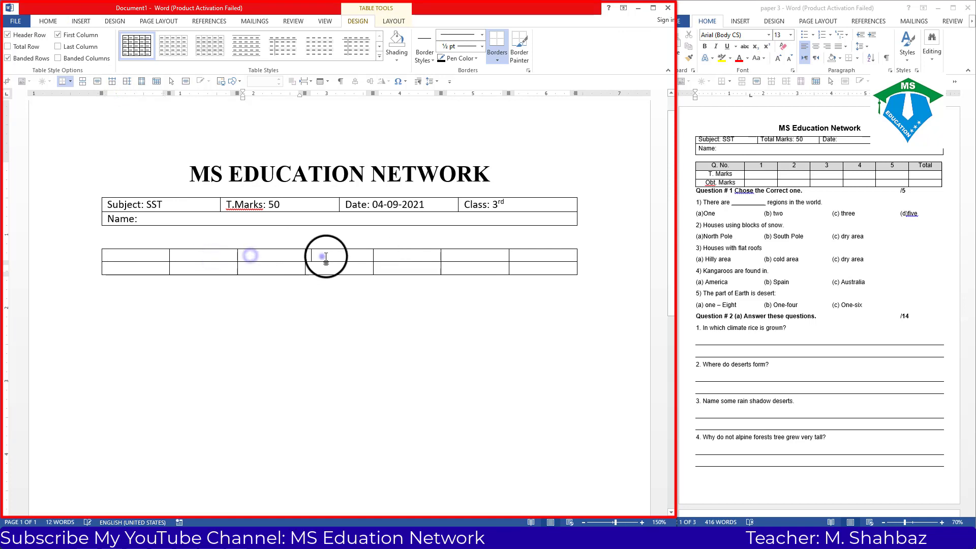
click(322, 256)
click(387, 260)
click(462, 258)
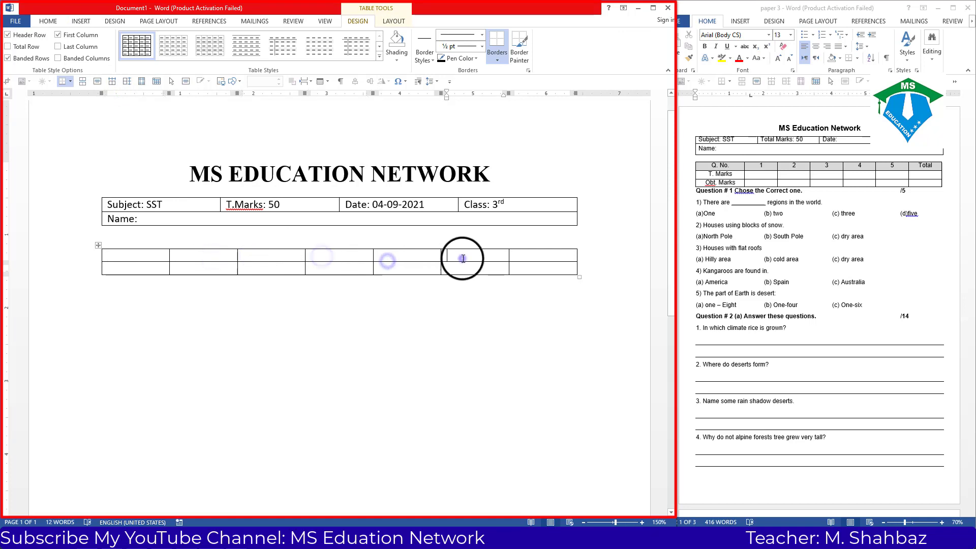
Fill the marks table's first row with Q.No., 1, 2, 3, 4, 5 and Total.
click(146, 257)
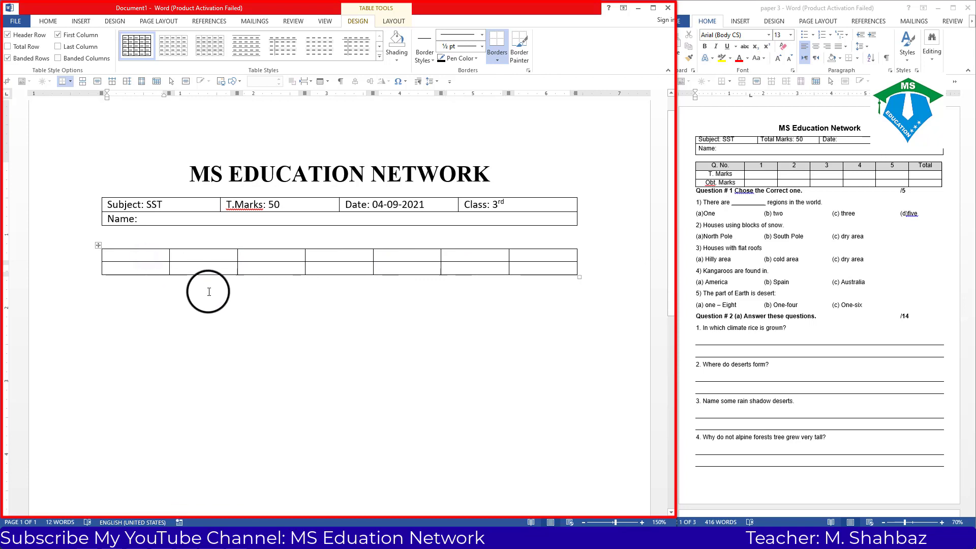
text(Q.No.)
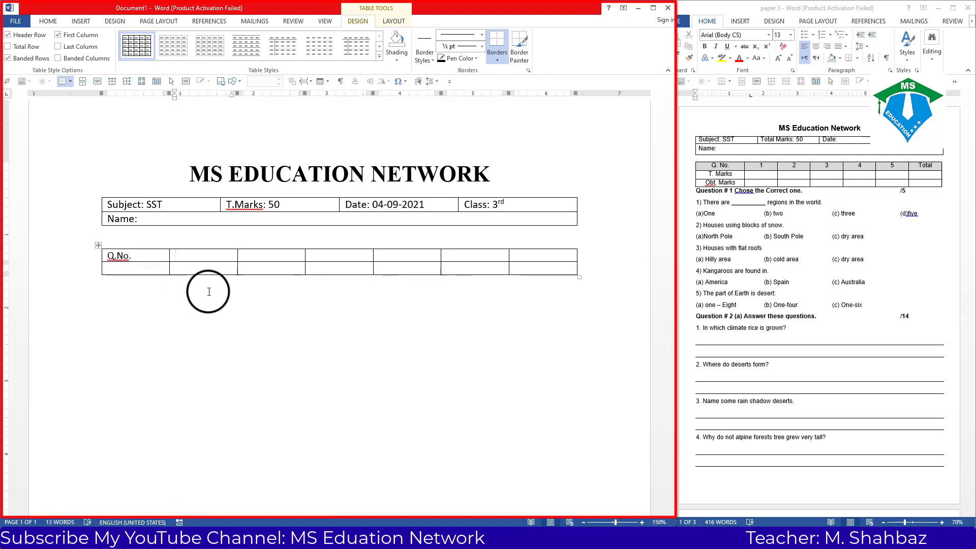
text(1)
text(l)
Label the second row of the marks table "O. Marks".
click(132, 268)
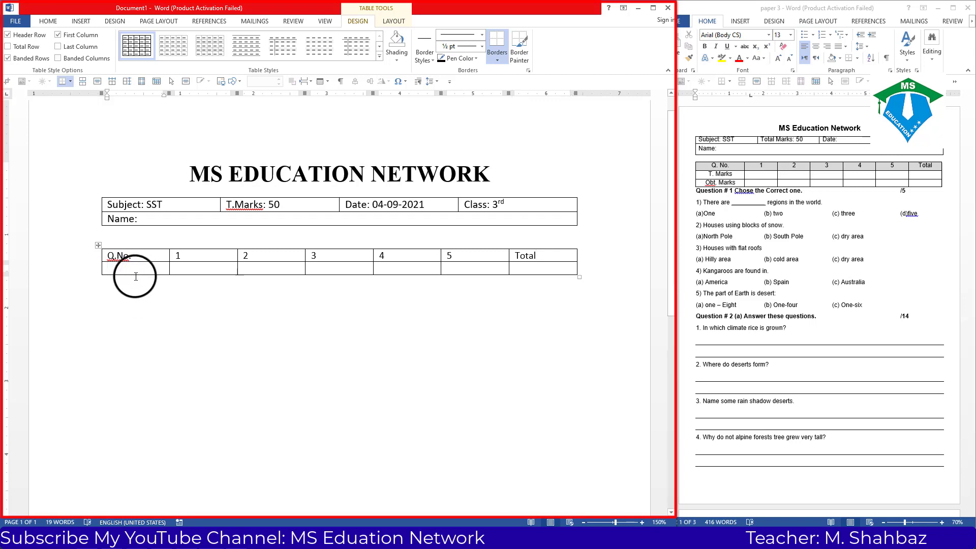
text(O)
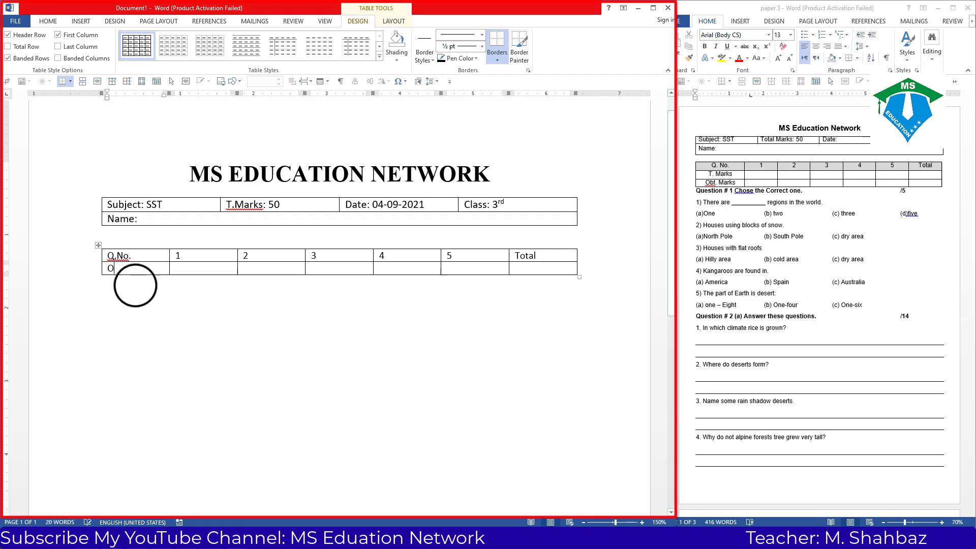
text(. Marks)
Add a third row to the marks table and label it "T.Marks".
key(Tab)
key(Tab)
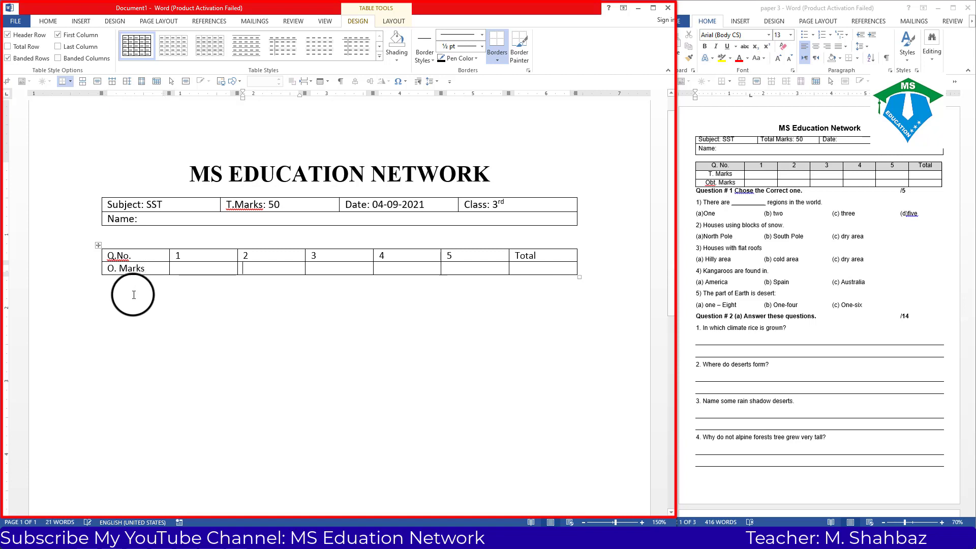
key(Tab)
key(Tab)
key(Tab)
key(Tab)
key(Tab)
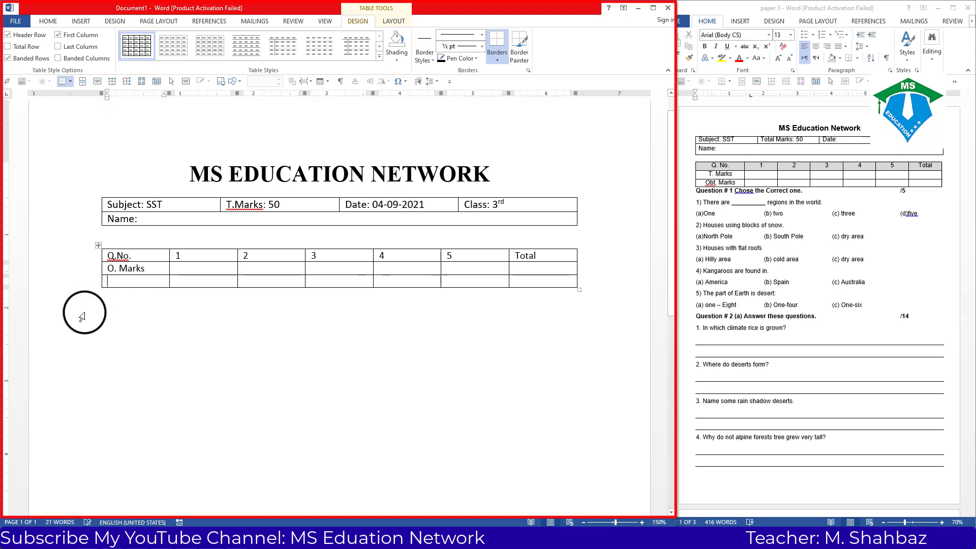
text(T.)
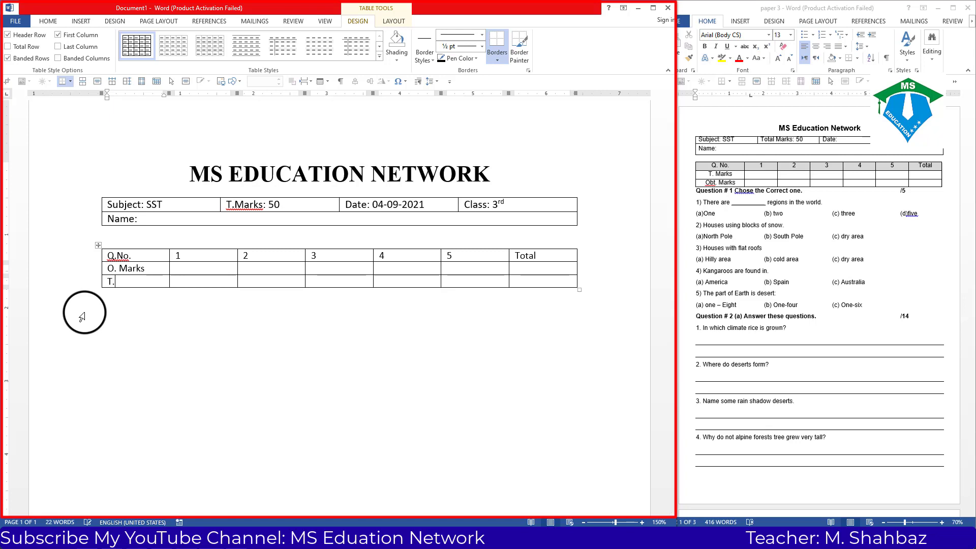
text(Marks)
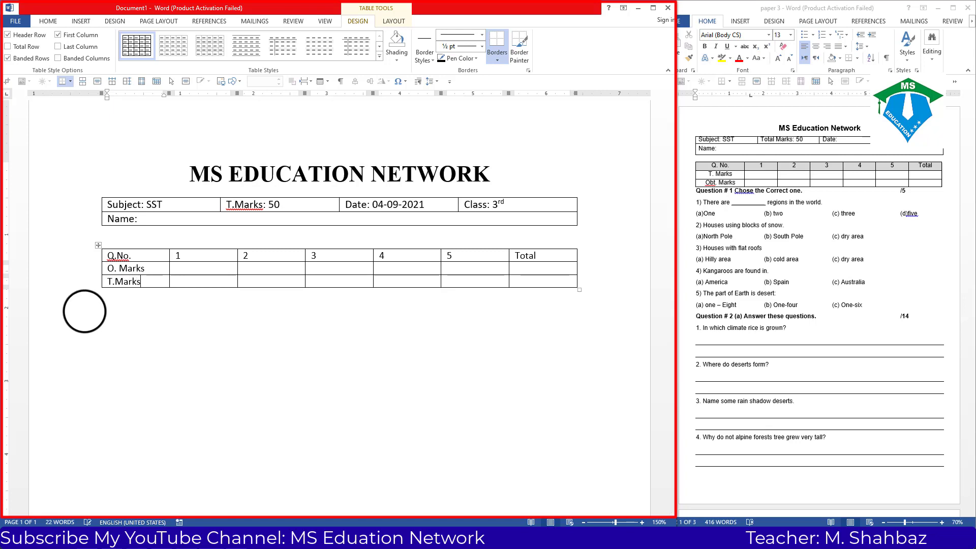
Swap the row labels in the marks table so they read "T. Marks" and "o.Marks".
click(107, 274)
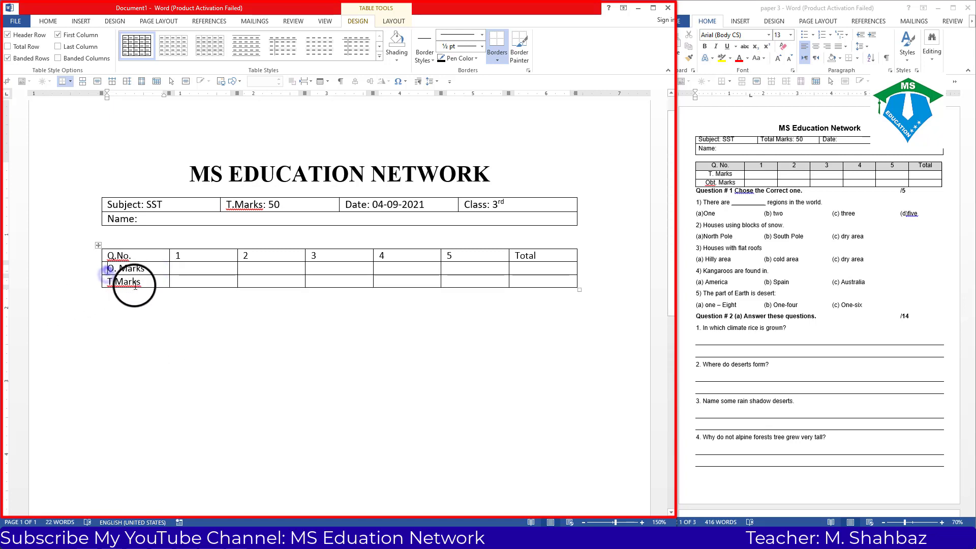
key(Delete)
text(T)
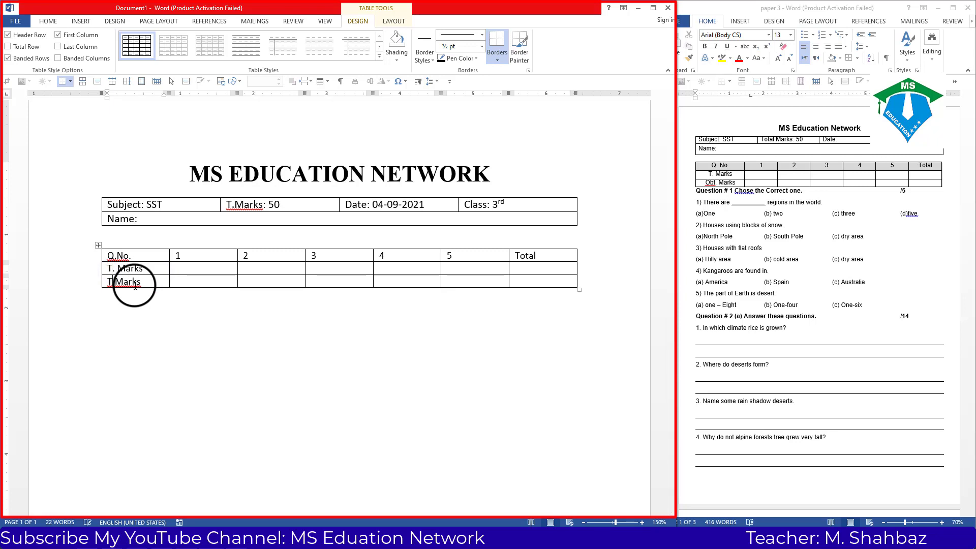
key(BackSpace)
text(o)
Fill the T. Marks row with 10, 20, 10, 10 and 5 for questions 1 to 5, and 50 under Total.
click(198, 267)
text(10)
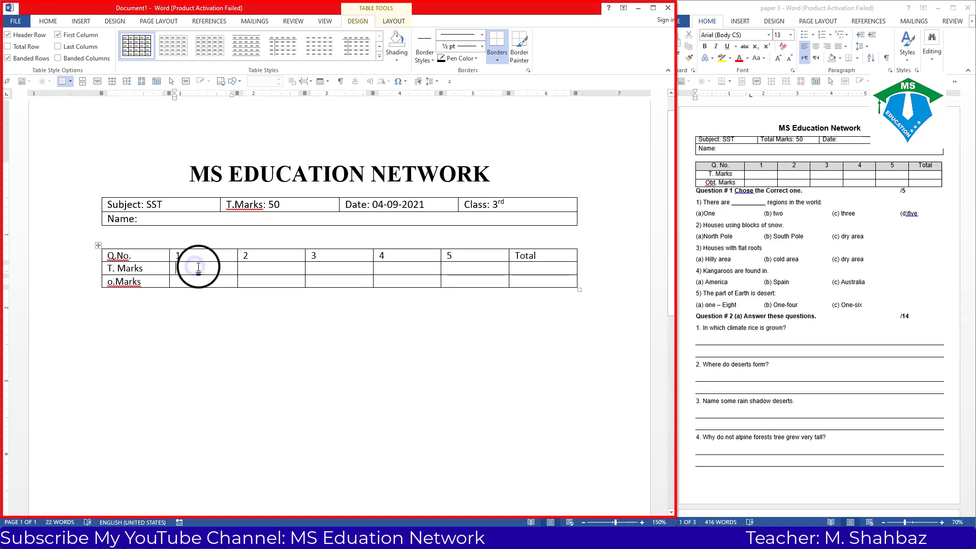
key(Tab)
text(10)
key(Tab)
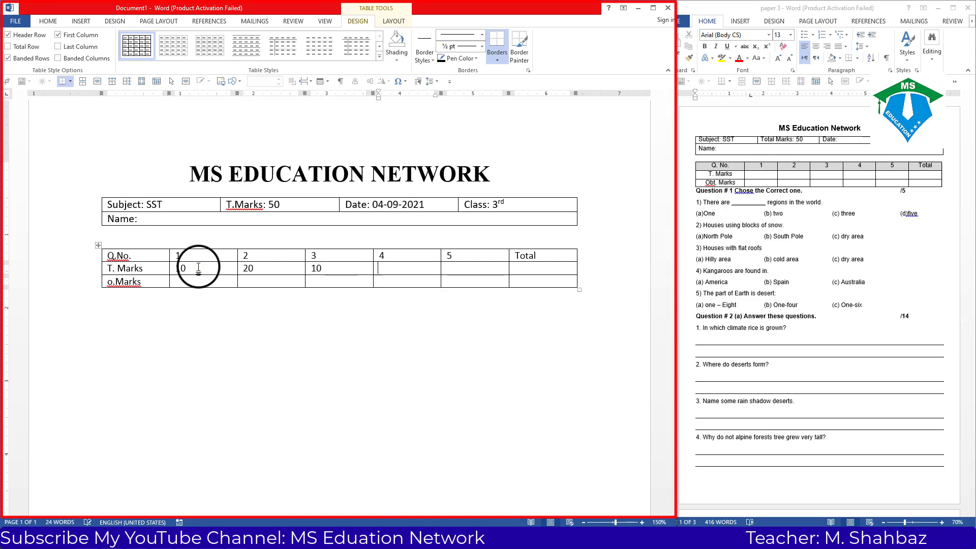
text(10)
key(Tab)
text(5)
key(Tab)
key(BackSpace)
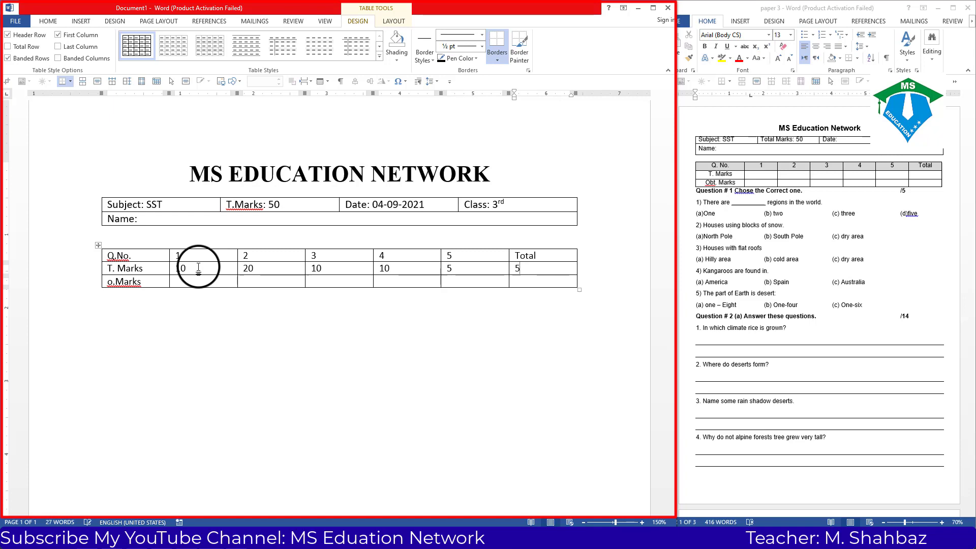
Change question 1's value in the T. Marks row to 5.
double_click(191, 268)
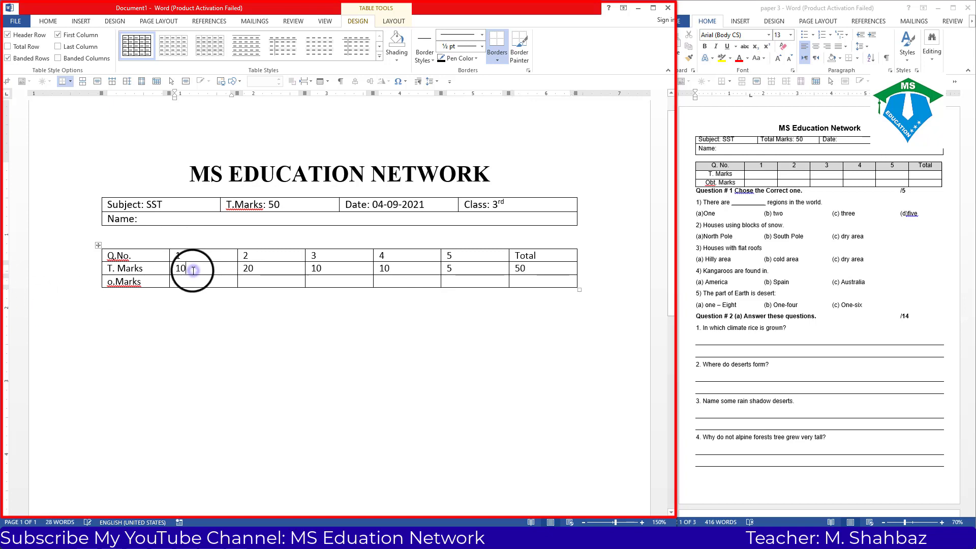
key(BackSpace)
text(5)
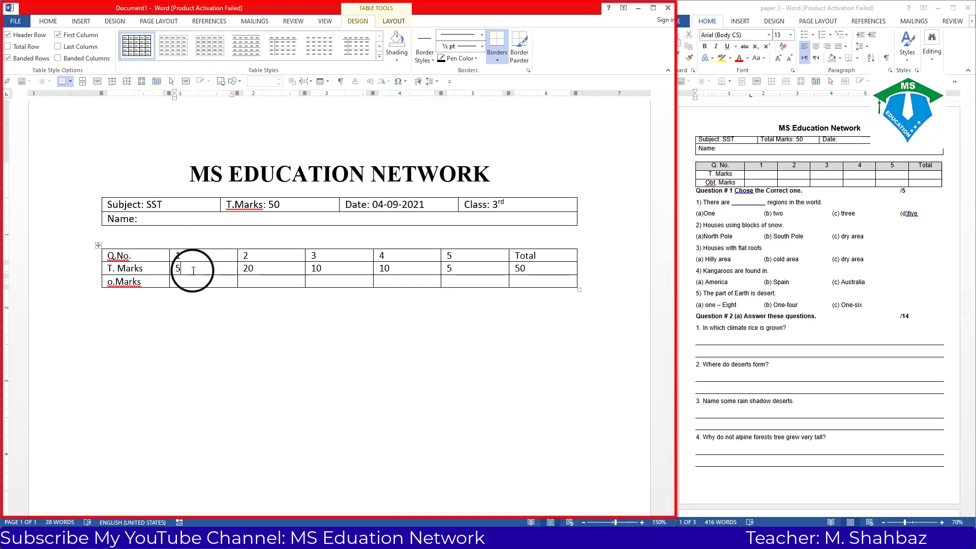
click(305, 312)
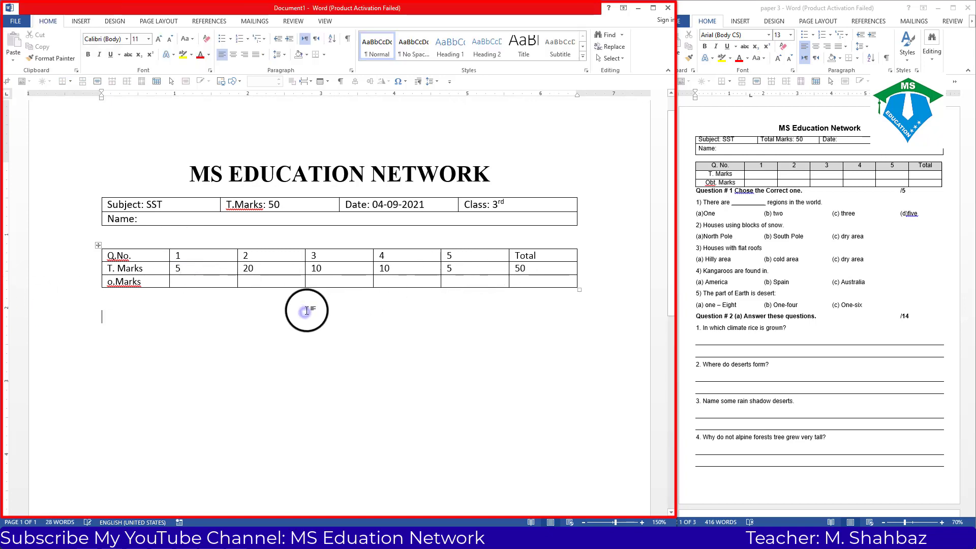
Shade the marks table's header row, from Q.No. to Total, with a light gray theme color.
drag(150, 257, 527, 260)
click(51, 18)
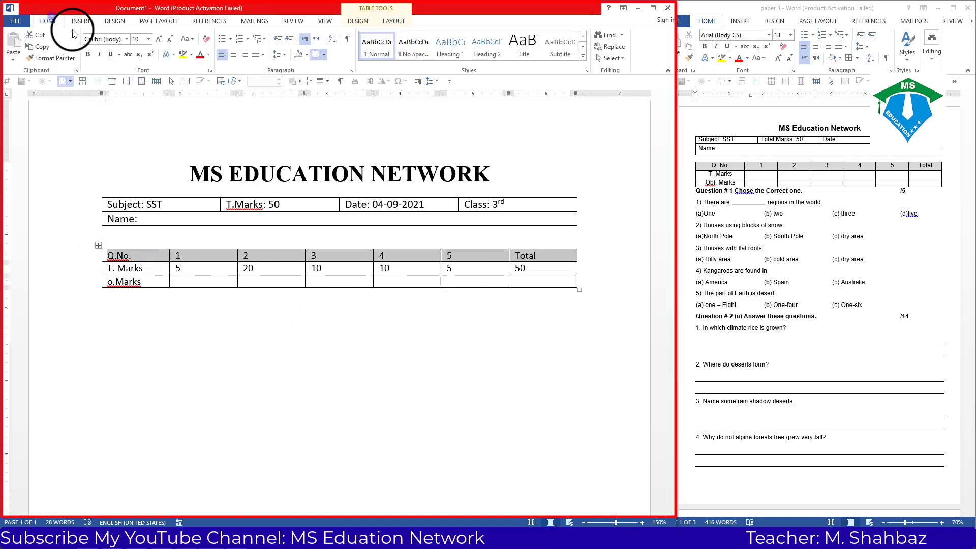
click(307, 55)
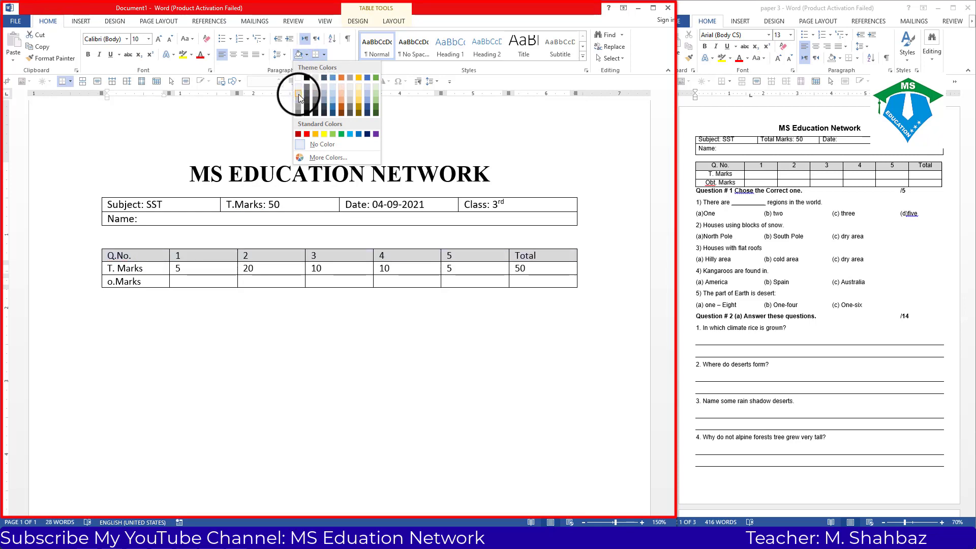
click(298, 94)
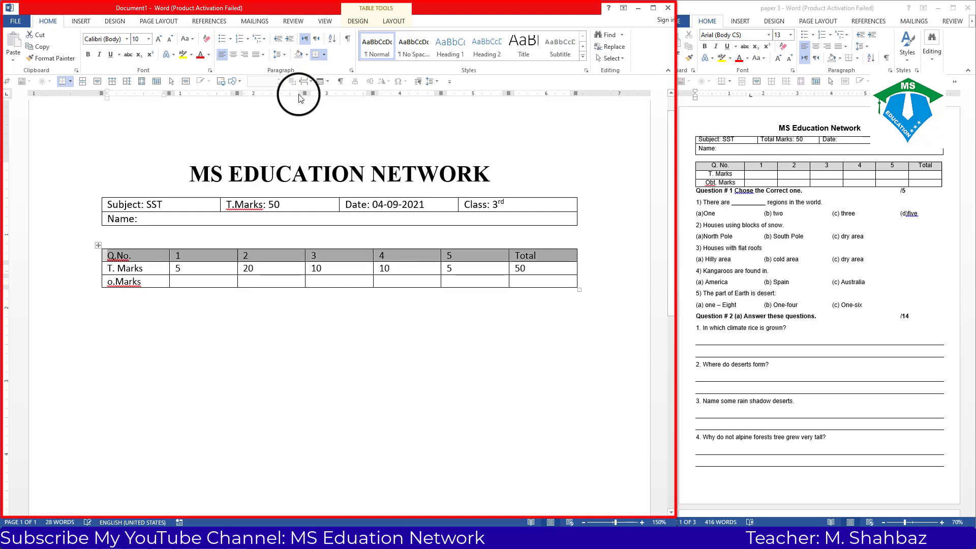
click(326, 258)
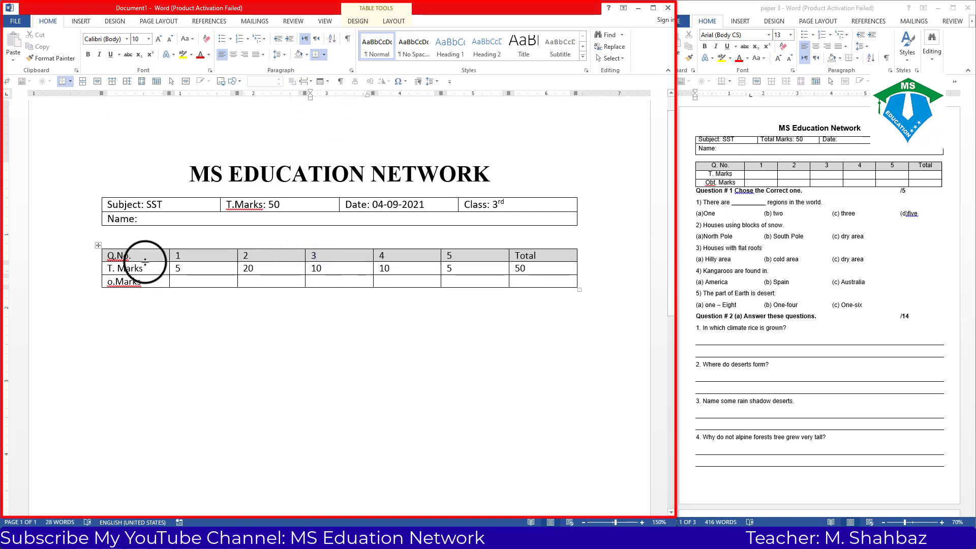
Center the text in the marks table's header row and in the number cells of the T. Marks and o.Marks rows.
drag(143, 256, 523, 261)
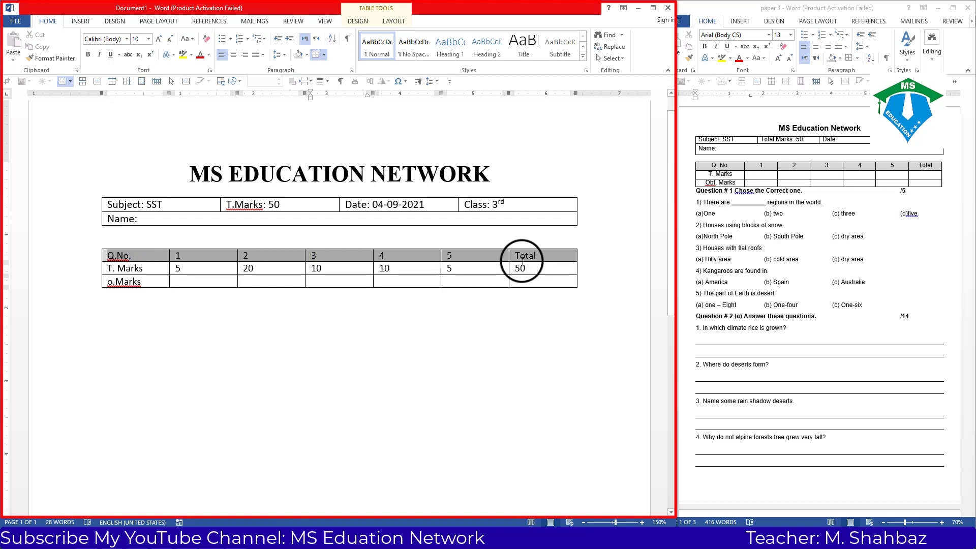
click(233, 54)
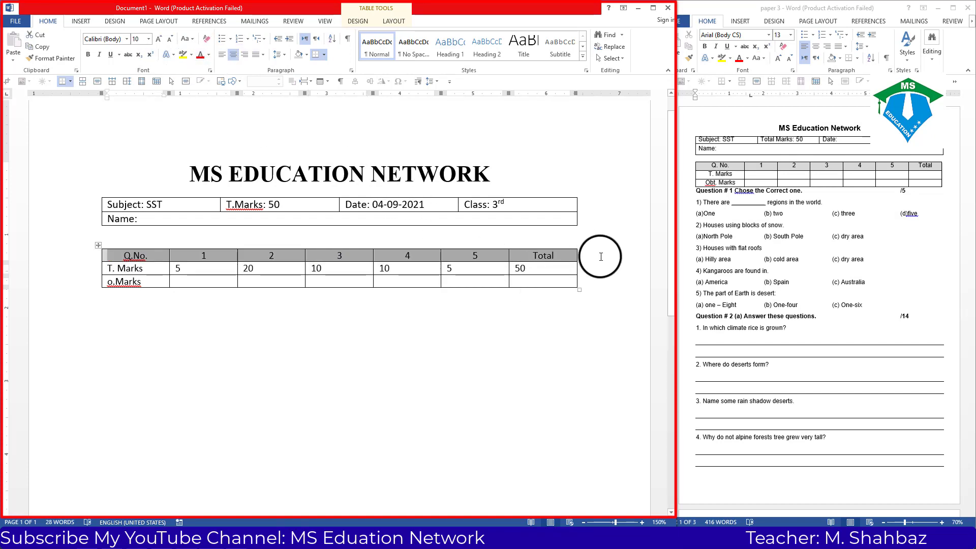
drag(561, 278, 174, 268)
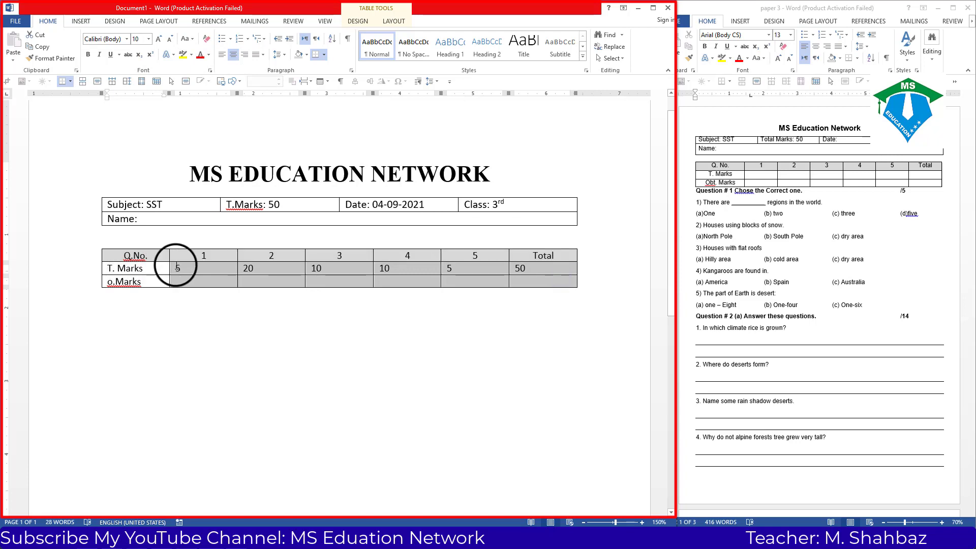
click(230, 54)
click(121, 308)
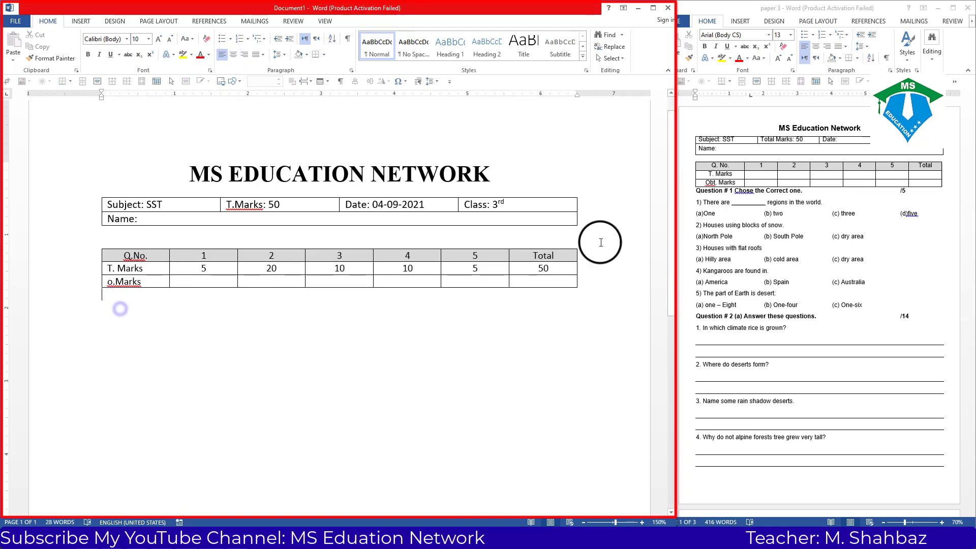
Enlarge the marks table to a row height of about 0.24" and center the T. Marks row both horizontally and vertically.
click(558, 279)
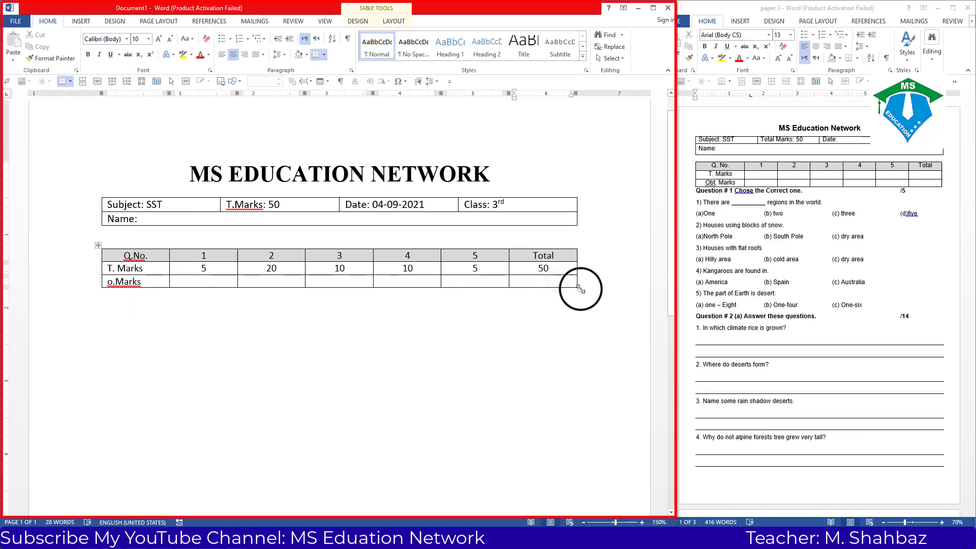
drag(579, 289, 581, 303)
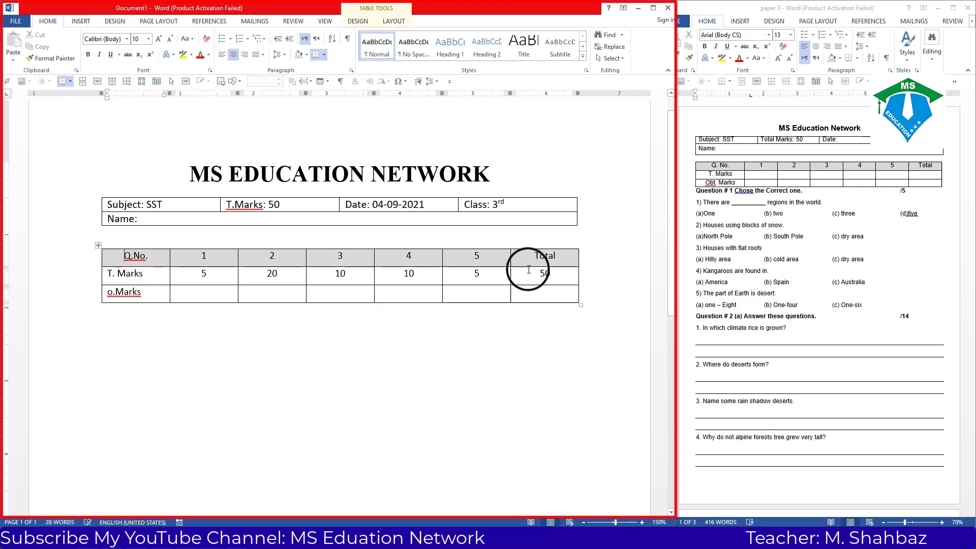
drag(545, 275, 135, 273)
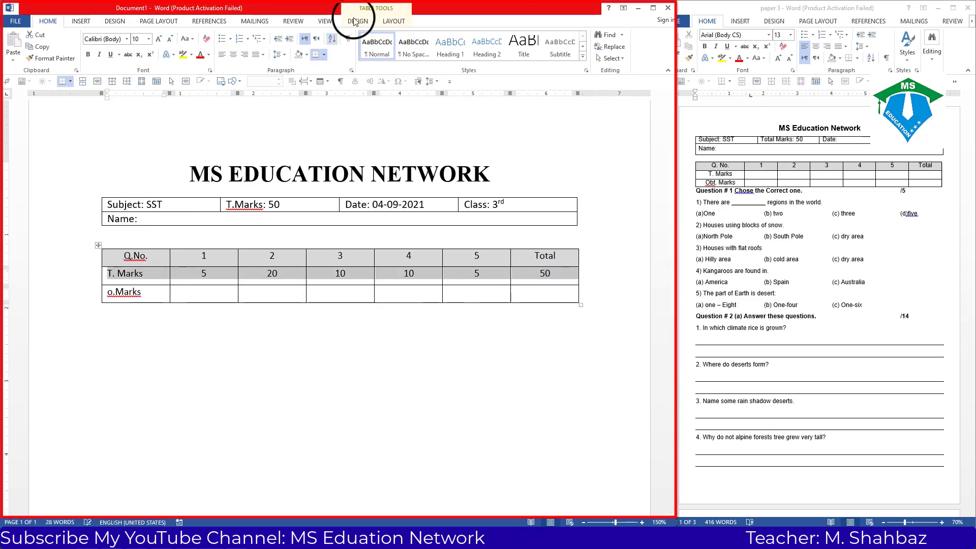
click(388, 25)
click(480, 46)
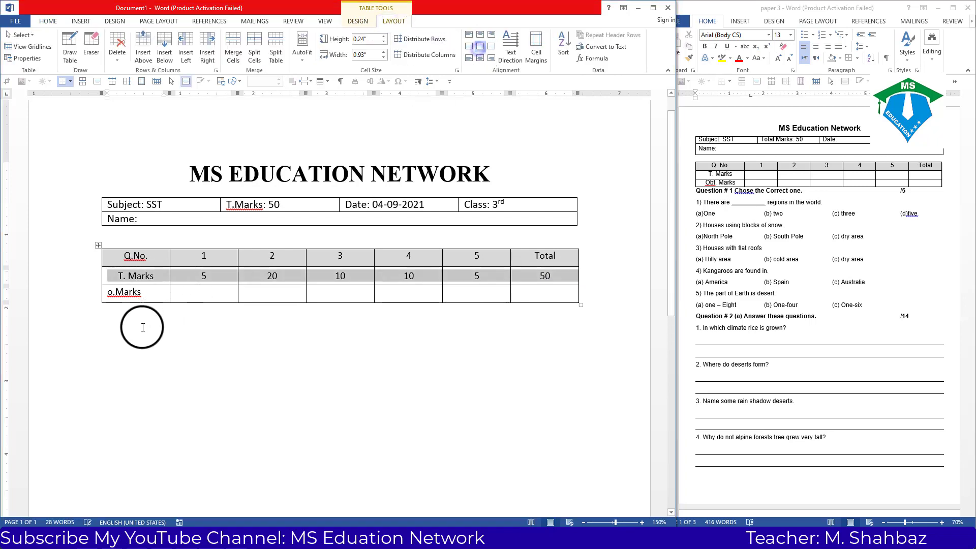
Add the question heading "Q.1 Choose the Correct One." below the marks table, with an empty line after it.
click(130, 332)
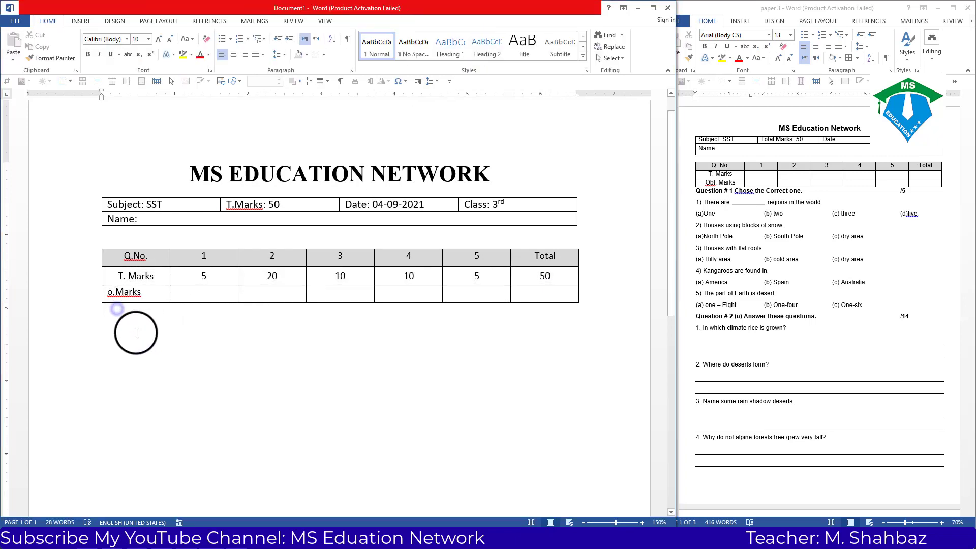
key(Return)
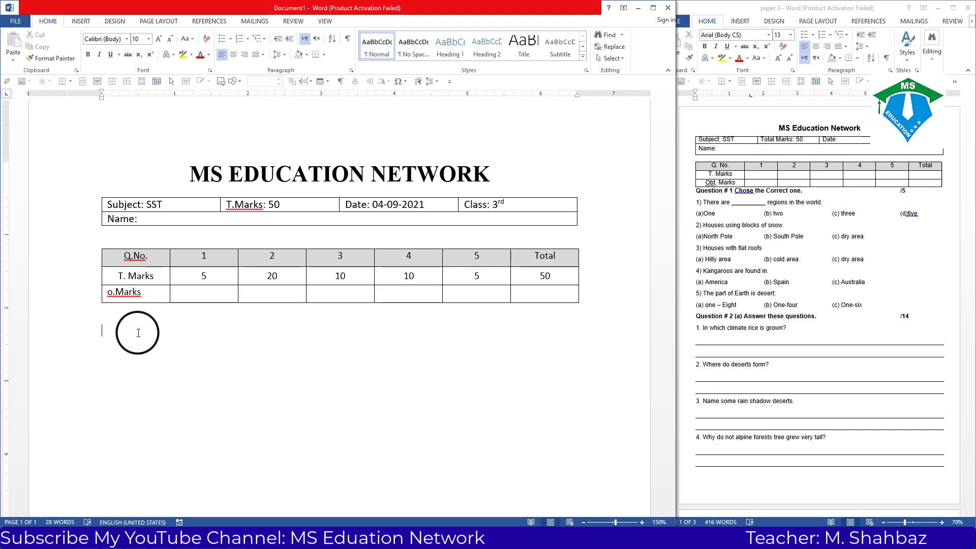
text(Q.1 Choose the Correct One.)
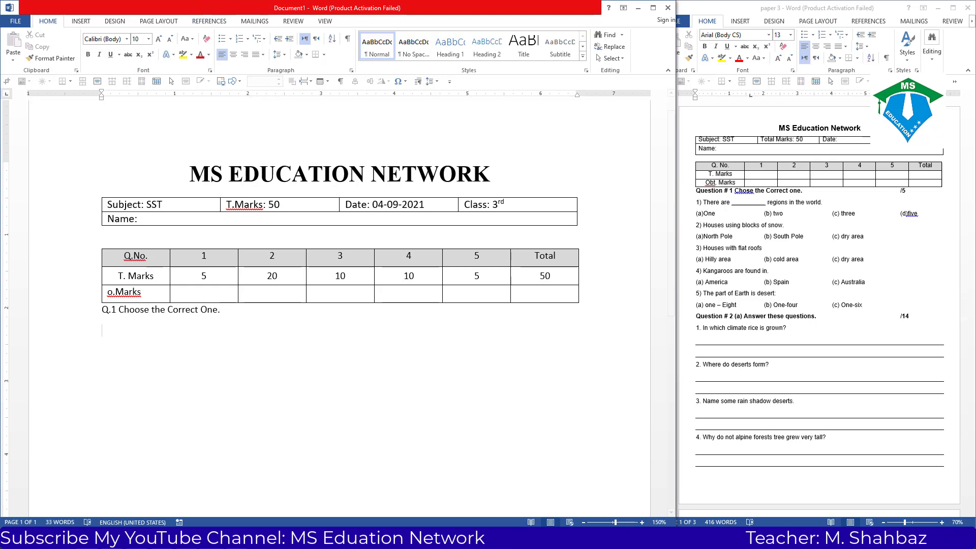
Maximize the document window and insert a table with four columns and one row below the Q.1 heading.
click(653, 8)
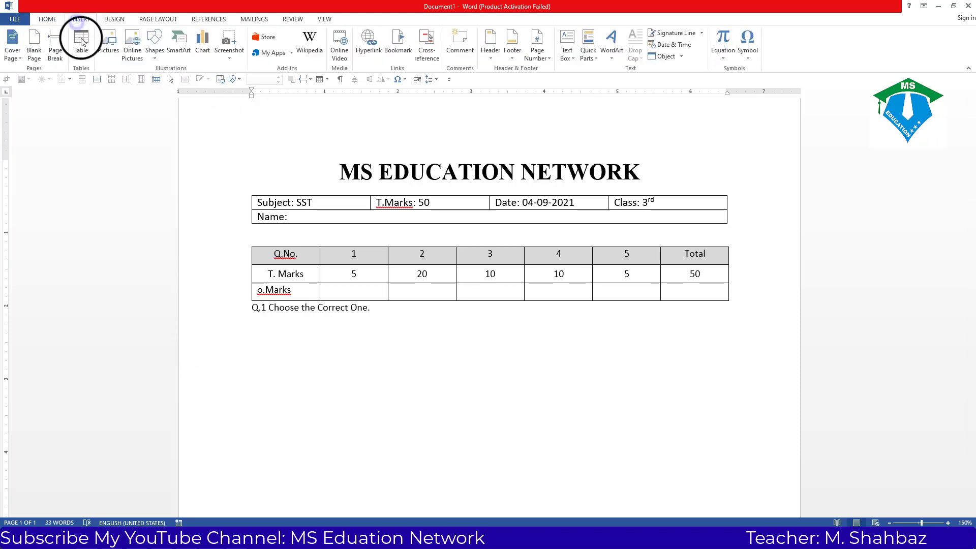
click(85, 45)
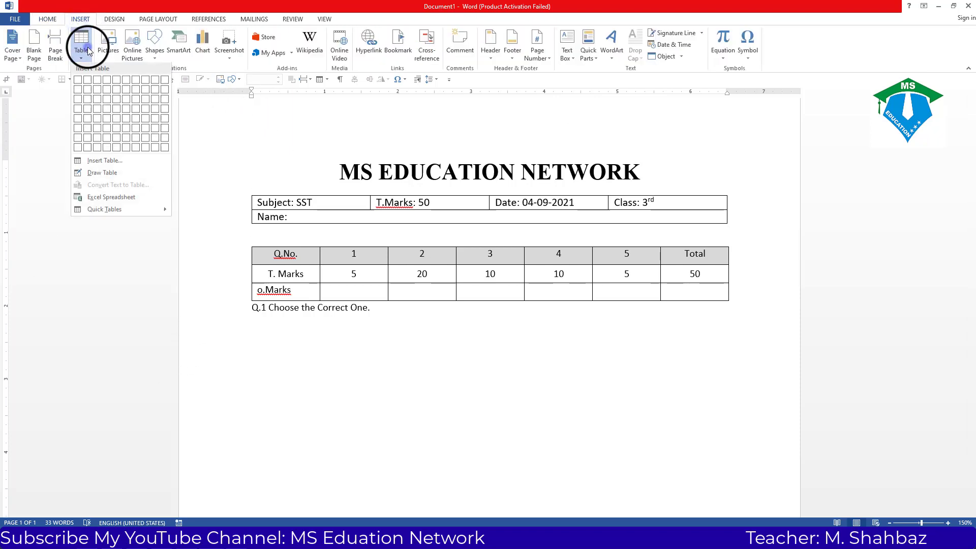
click(108, 81)
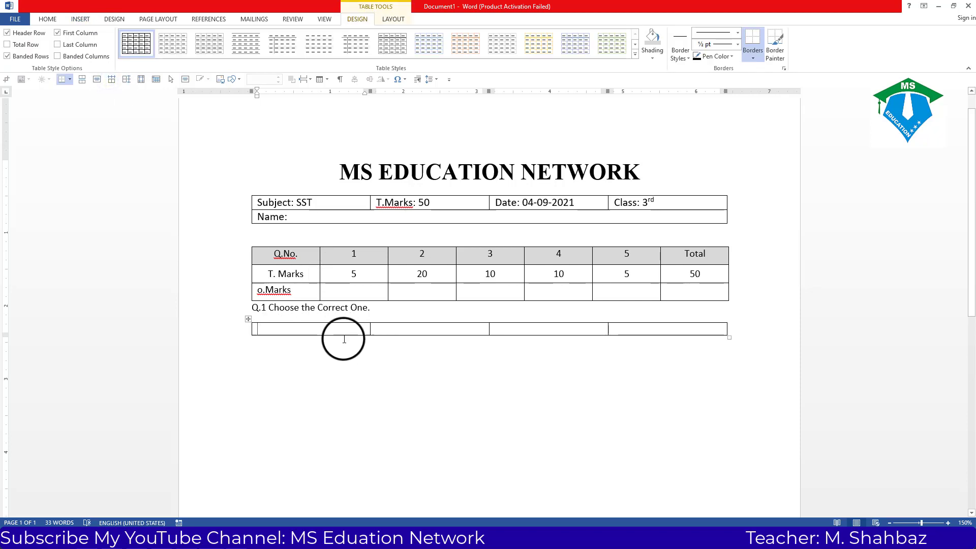
click(256, 344)
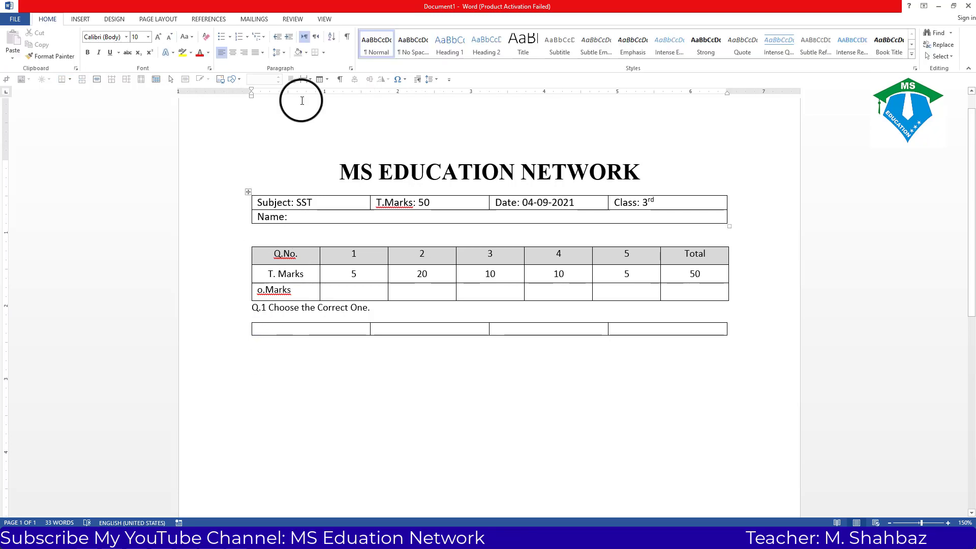